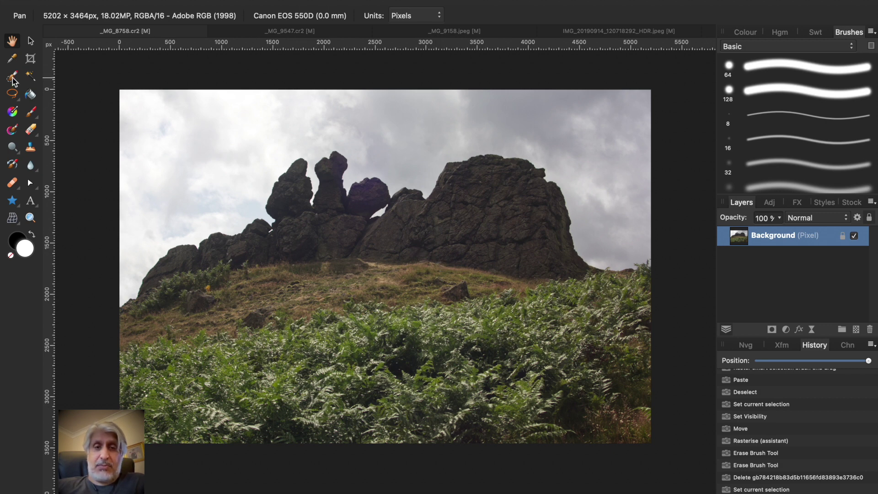
Pick the Selection Brush Tool to paint a selection onto the photo.
click(12, 78)
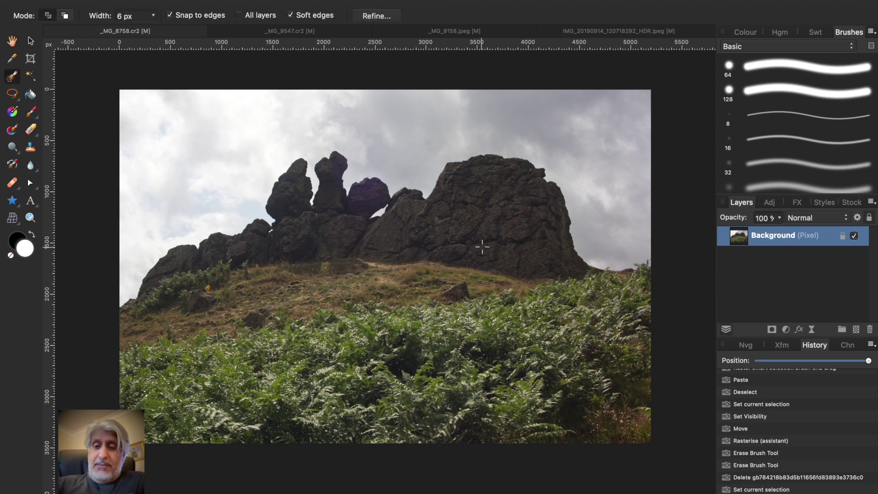
Enlarge the selection brush and paint over the ferns, hill and right-hand rock.
key(bracketright)
key(bracketright)
key(bracketright)
key(bracketright)
key(bracketright)
key(bracketright)
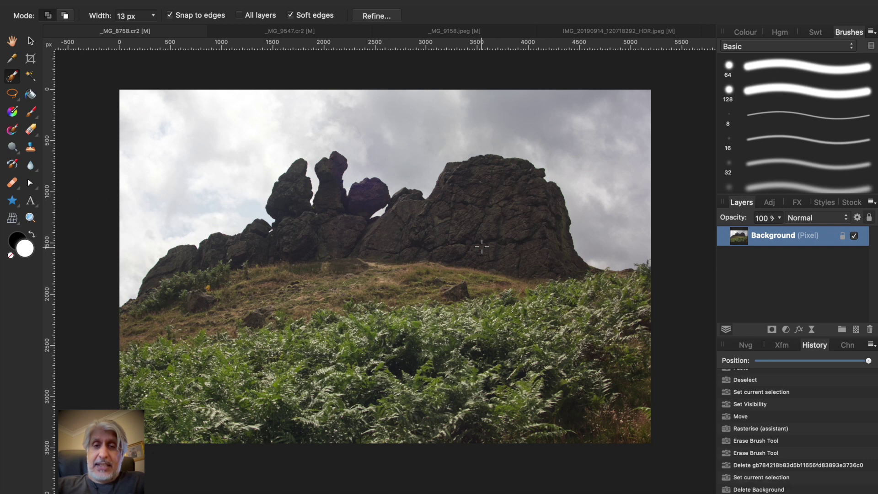
key(bracketright)
key(bracketright)
key(bracketright)
key(bracketright)
key(bracketright)
key(bracketright)
key(bracketright)
key(bracketright)
key(bracketright)
key(bracketright)
key(bracketright)
key(bracketright)
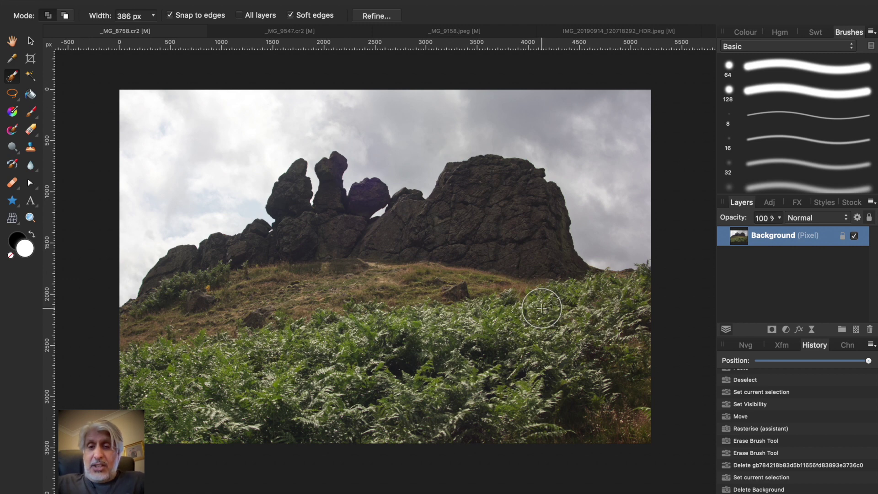
mouse_move(542, 307)
mouse_down()
mouse_move(595, 300)
mouse_move(612, 311)
mouse_move(541, 275)
mouse_move(512, 241)
mouse_move(511, 220)
mouse_move(520, 222)
mouse_move(446, 250)
mouse_move(426, 243)
mouse_move(356, 257)
mouse_move(330, 251)
mouse_move(278, 289)
mouse_move(194, 302)
mouse_move(155, 326)
mouse_move(297, 305)
mouse_up()
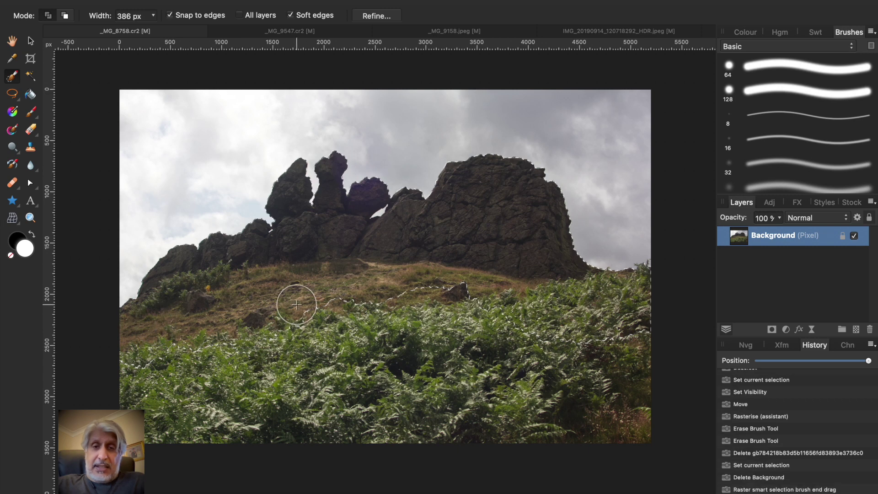
Zoom in, shrink the brush to about 29 px and add the rounded boulder.
scroll(349, 197, up, 2)
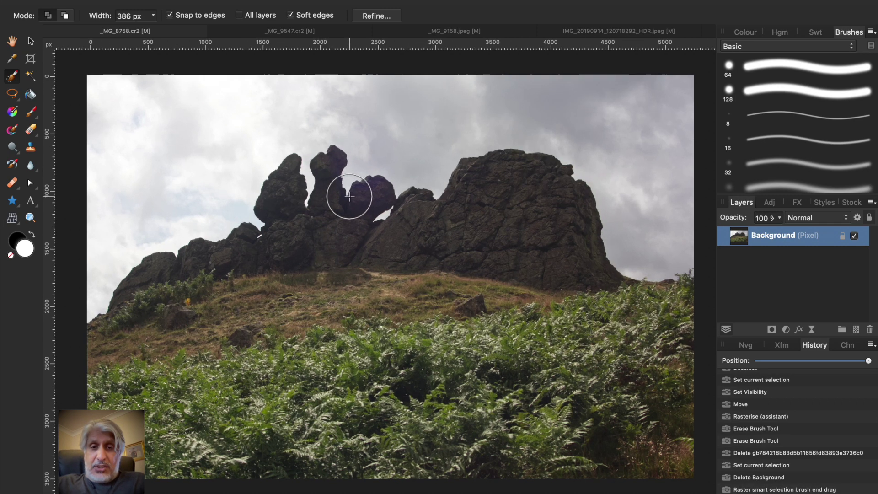
scroll(349, 196, up, 1)
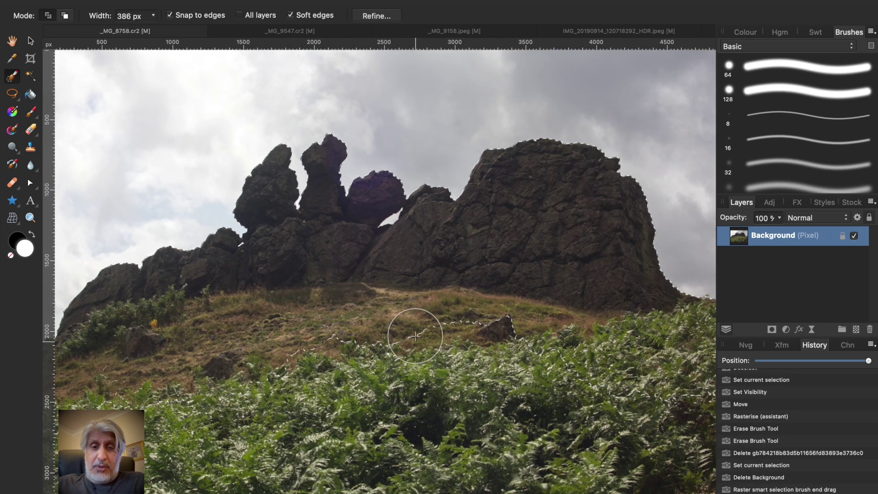
scroll(387, 222, up, 2)
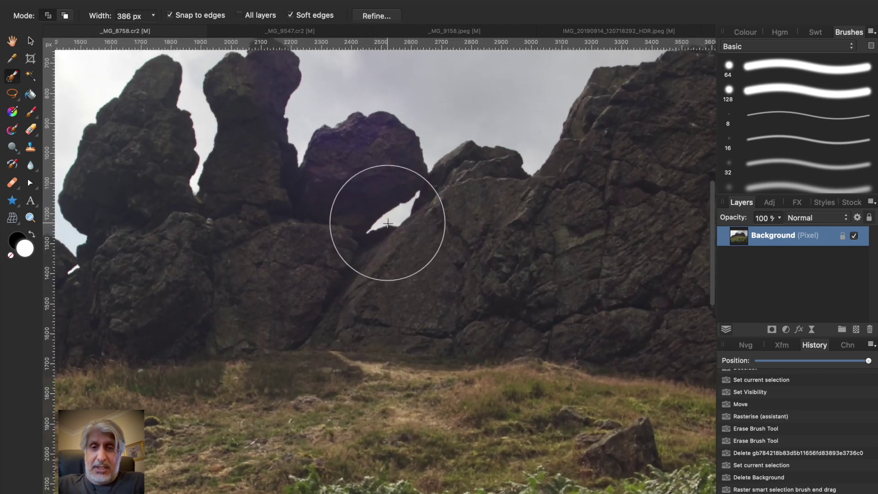
key(bracketleft)
key(bracketleft)
key(bracketleft)
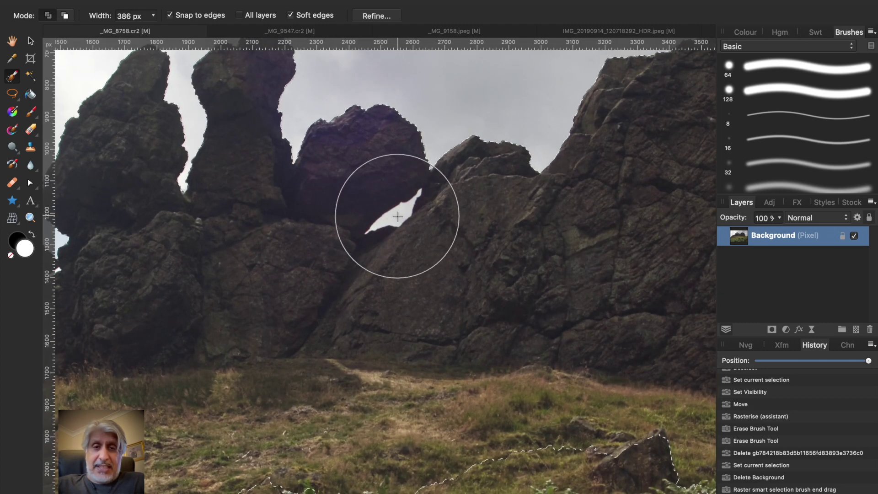
key(bracketleft)
key(bracketleft)
key(bracketleft)
key(bracketleft)
key(bracketleft)
key(bracketleft)
key(bracketleft)
key(bracketleft)
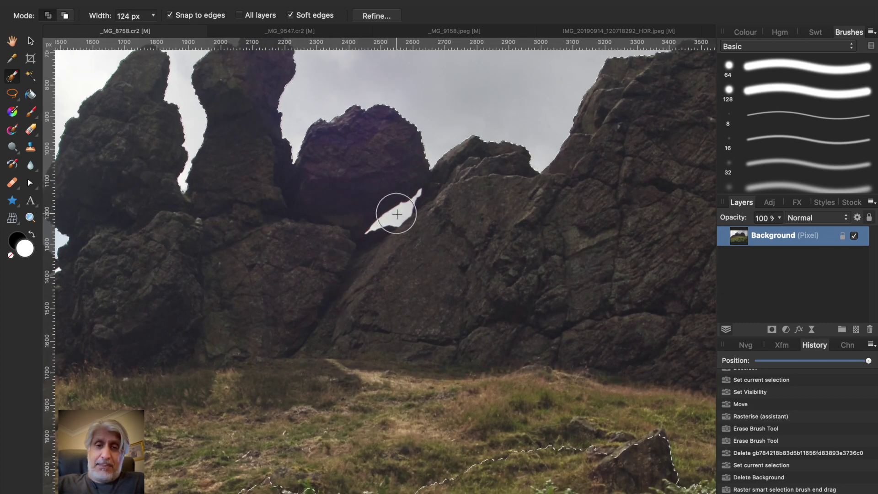
key(bracketleft)
key(bracketleft)
key(bracketleft)
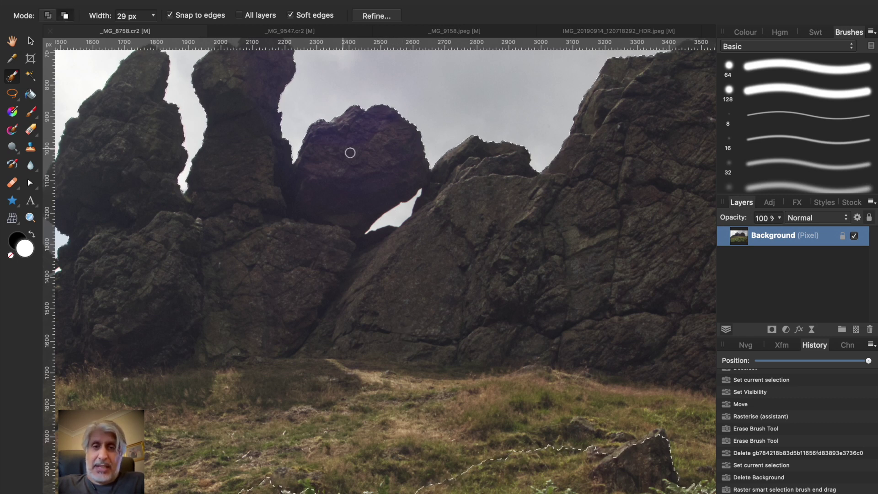
click(398, 215)
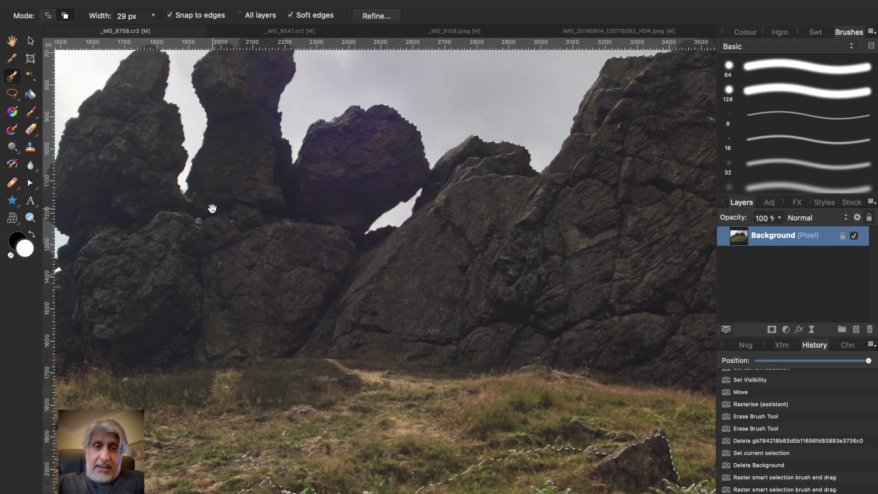
mouse_move(213, 209)
mouse_down()
mouse_move(304, 220)
mouse_move(389, 210)
mouse_move(498, 177)
mouse_move(532, 187)
mouse_up()
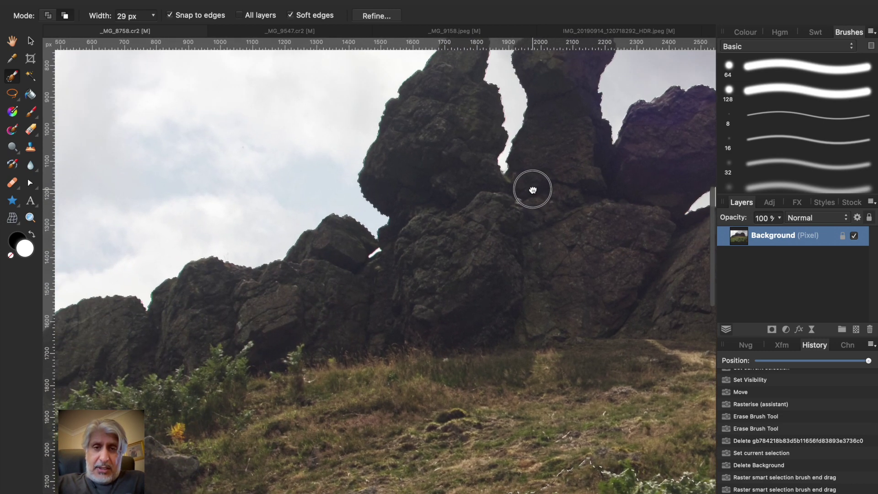
Shrink the brush and add the thin bright sky streak along the ridge to the selection.
scroll(371, 255, up, 10)
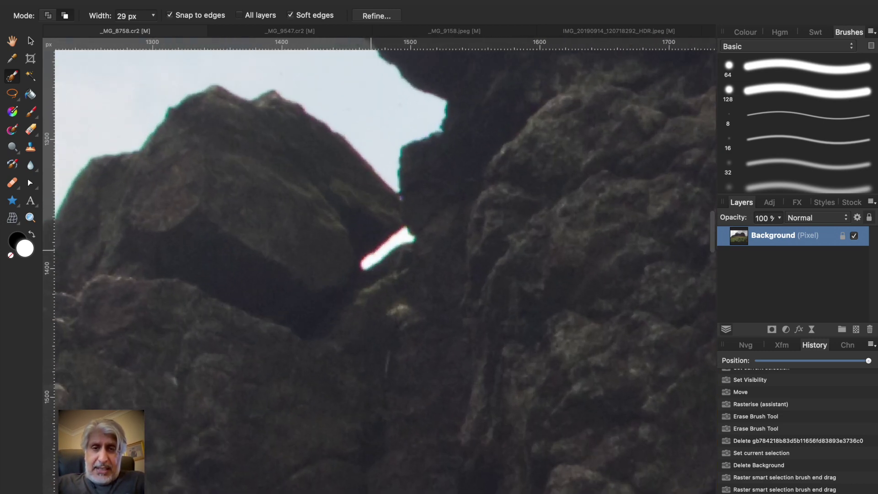
scroll(371, 250, up, 4)
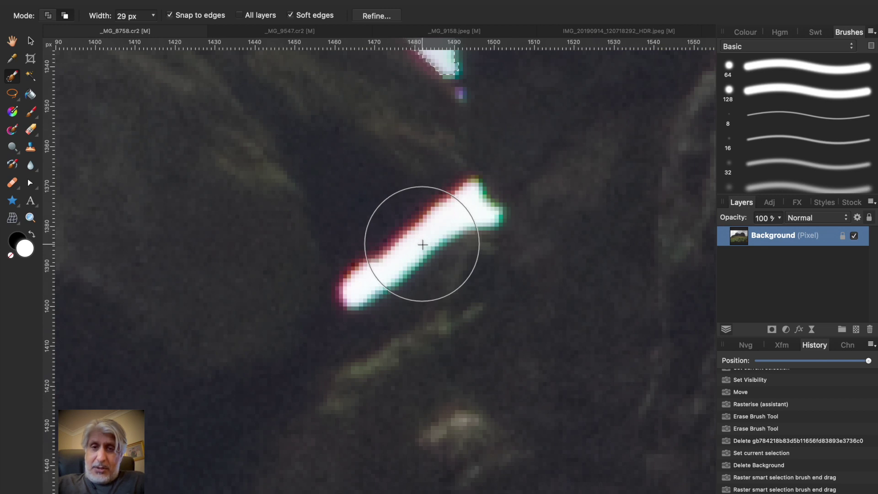
key(bracketleft)
key(bracketleft)
key(bracketleft)
key(bracketleft)
key(bracketleft)
key(bracketleft)
key(bracketleft)
key(bracketleft)
key(bracketleft)
key(bracketleft)
key(bracketleft)
key(bracketleft)
key(bracketleft)
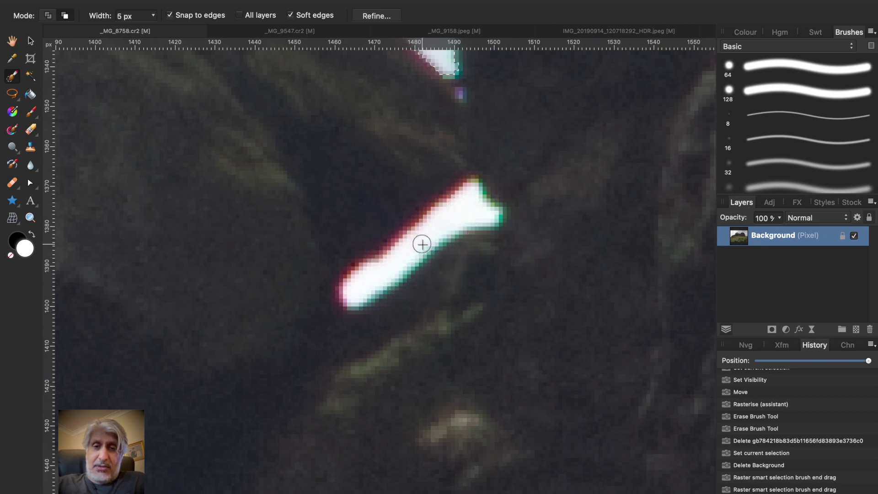
drag(422, 244, 461, 204)
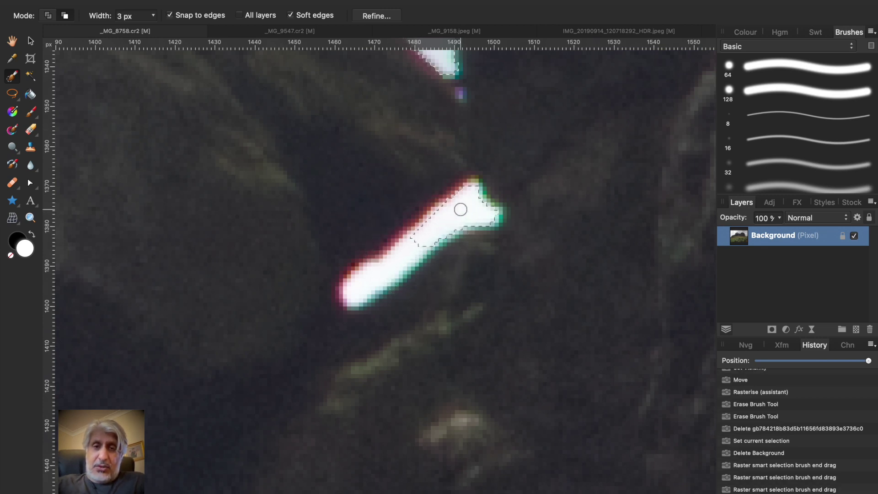
mouse_move(415, 243)
mouse_down()
mouse_move(419, 238)
mouse_move(391, 265)
mouse_up()
scroll(390, 265, down, 6)
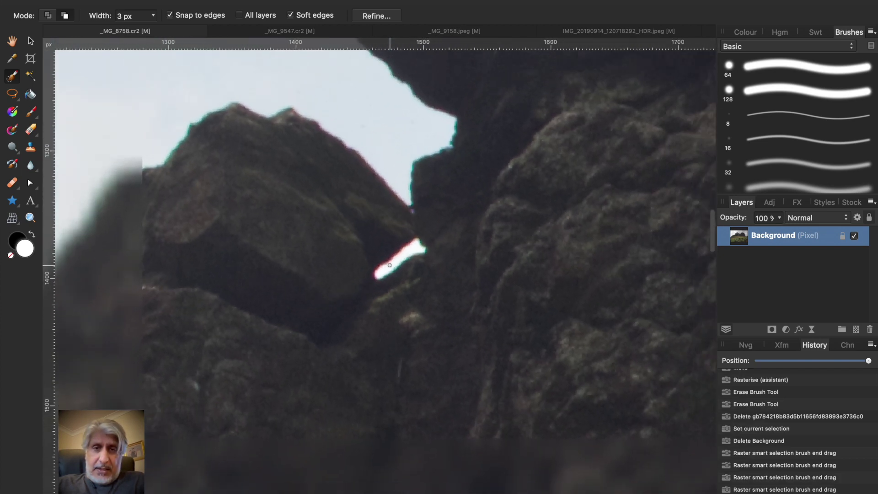
scroll(391, 265, down, 8)
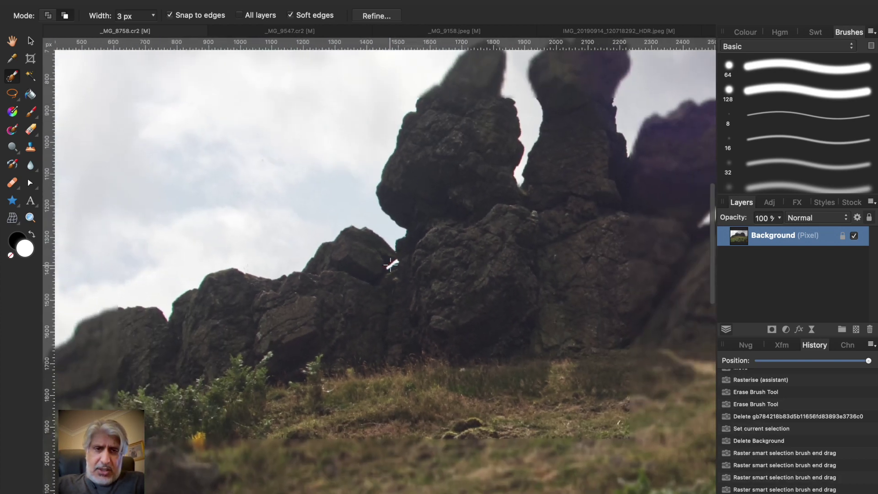
scroll(390, 264, down, 3)
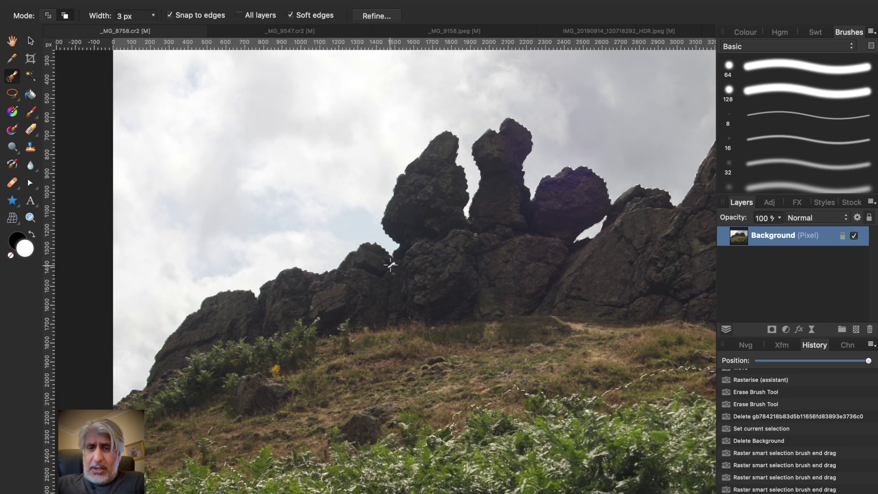
scroll(391, 264, down, 2)
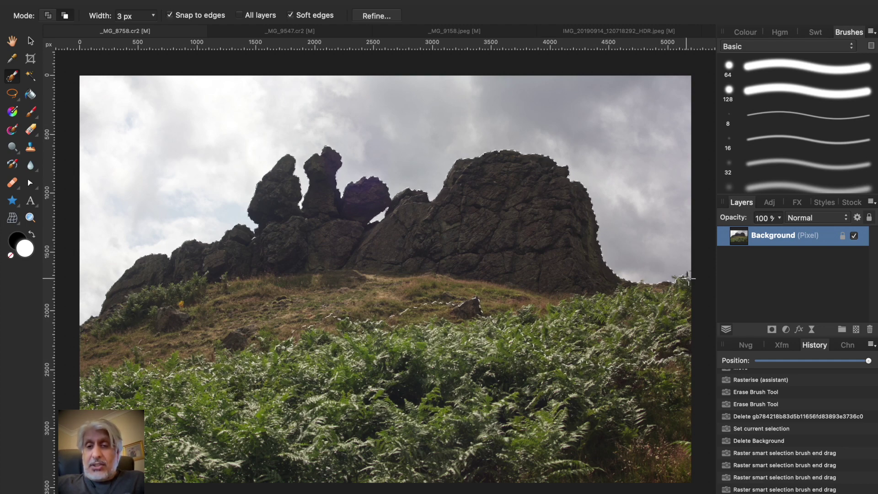
scroll(682, 280, up, 6)
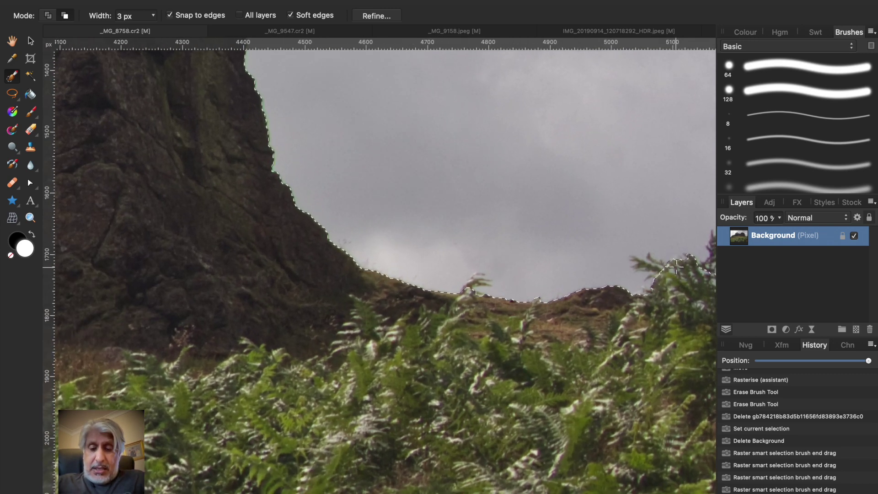
scroll(676, 267, right, 5)
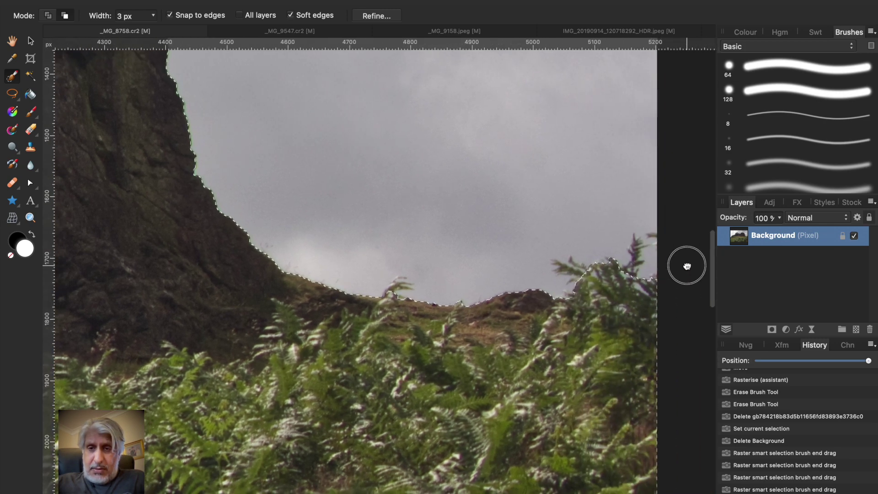
drag(687, 266, 693, 260)
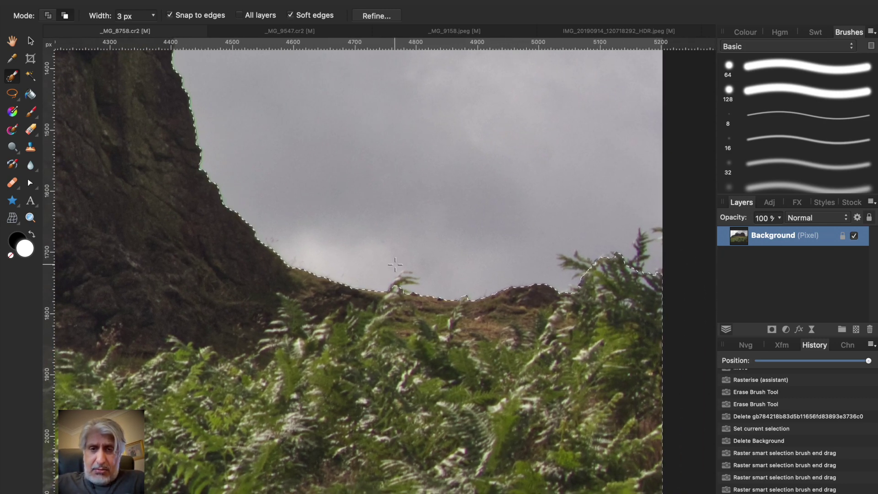
scroll(407, 280, up, 3)
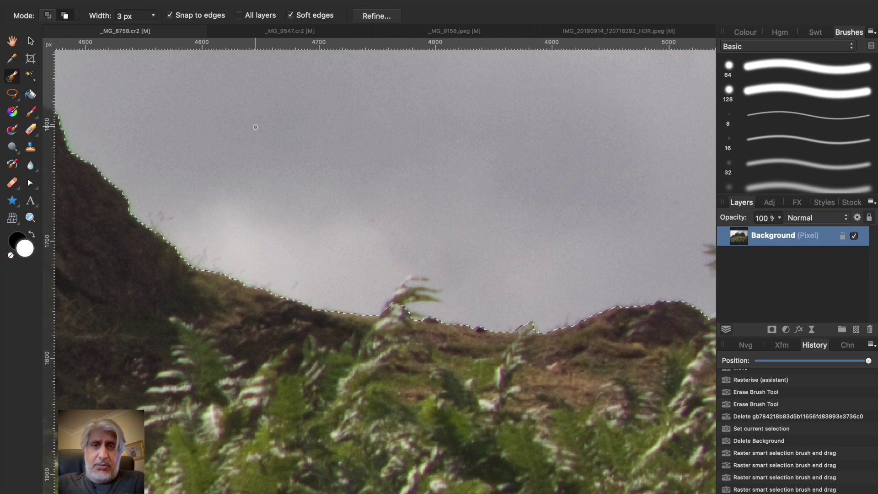
In Refine Selection, paint matte edges over the horizon tree and fern fronds.
click(369, 17)
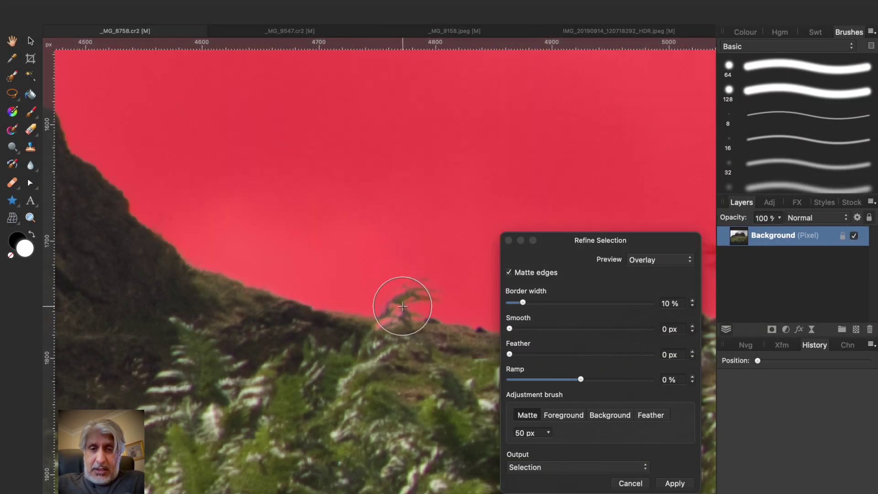
mouse_move(400, 308)
mouse_down()
mouse_move(419, 286)
mouse_move(411, 317)
mouse_up()
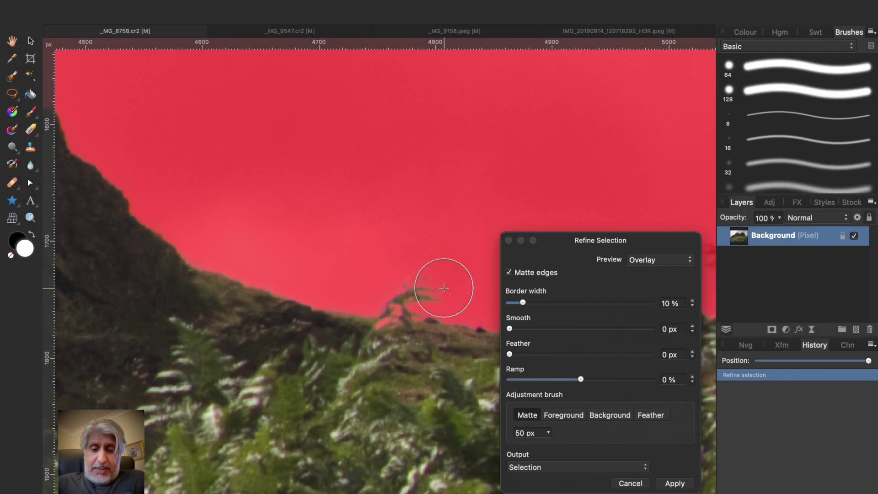
drag(443, 288, 137, 274)
drag(294, 262, 128, 255)
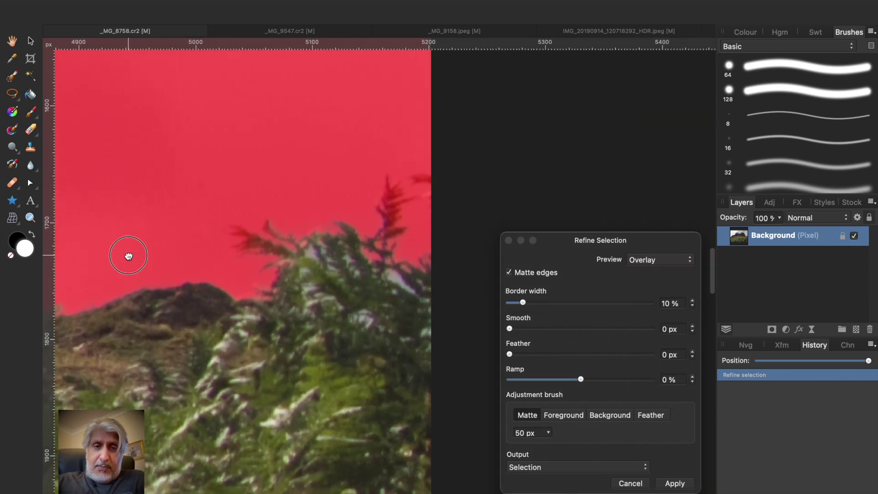
mouse_move(289, 258)
mouse_down()
mouse_move(228, 229)
mouse_move(222, 237)
mouse_move(260, 247)
mouse_move(289, 279)
mouse_move(295, 308)
mouse_up()
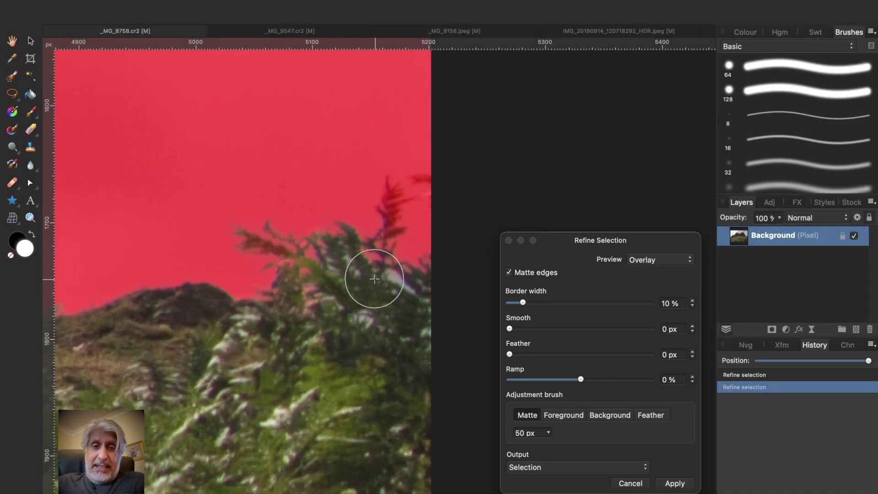
mouse_move(377, 269)
mouse_down()
mouse_move(390, 187)
mouse_move(430, 179)
mouse_move(385, 208)
mouse_move(372, 268)
mouse_up()
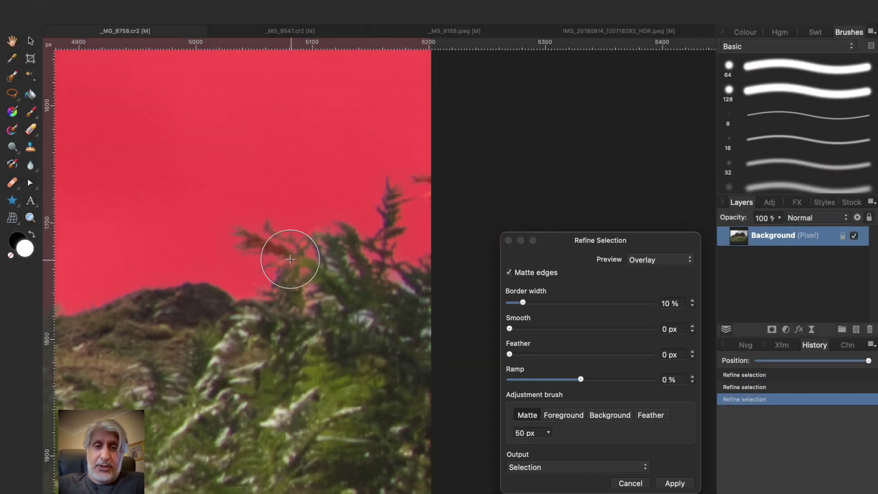
mouse_move(288, 255)
mouse_down()
mouse_move(244, 238)
mouse_move(324, 292)
mouse_move(352, 372)
mouse_up()
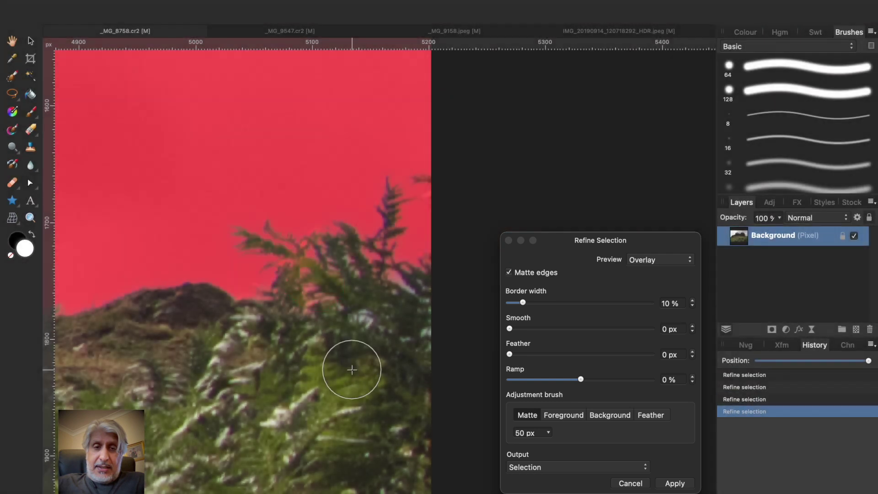
Output the refinement to a new layer, apply it, and fit the image to the window.
click(641, 467)
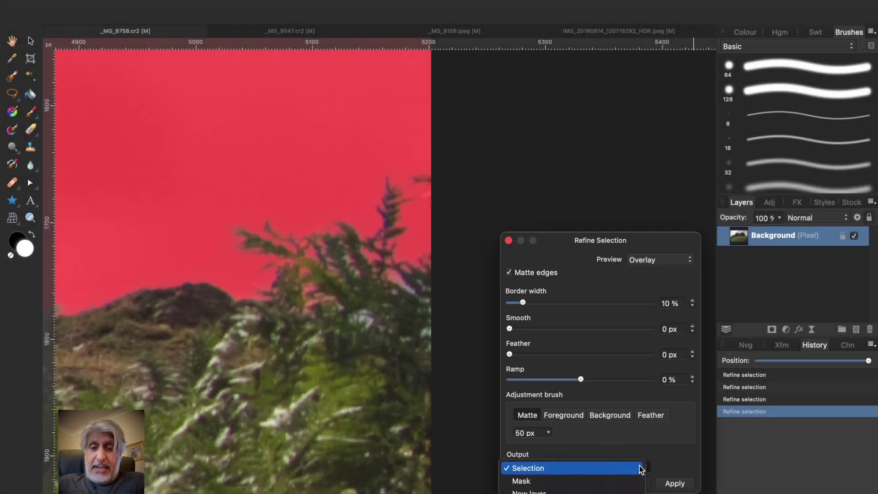
click(581, 492)
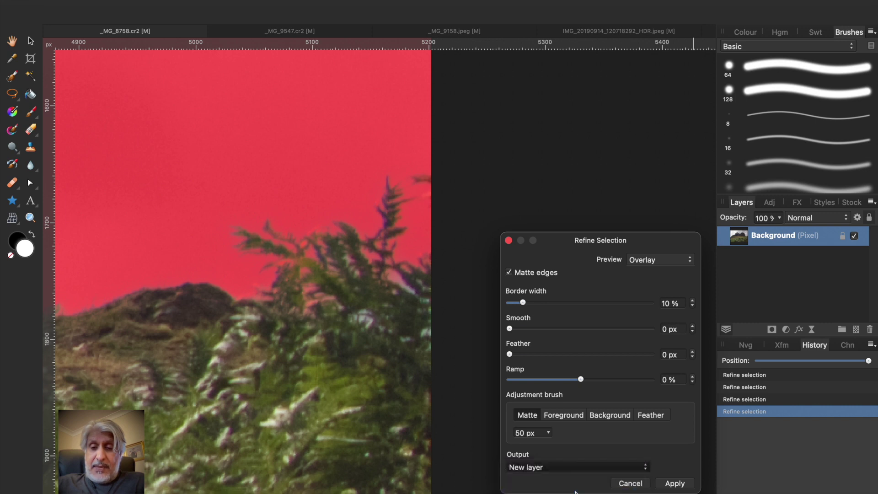
click(675, 484)
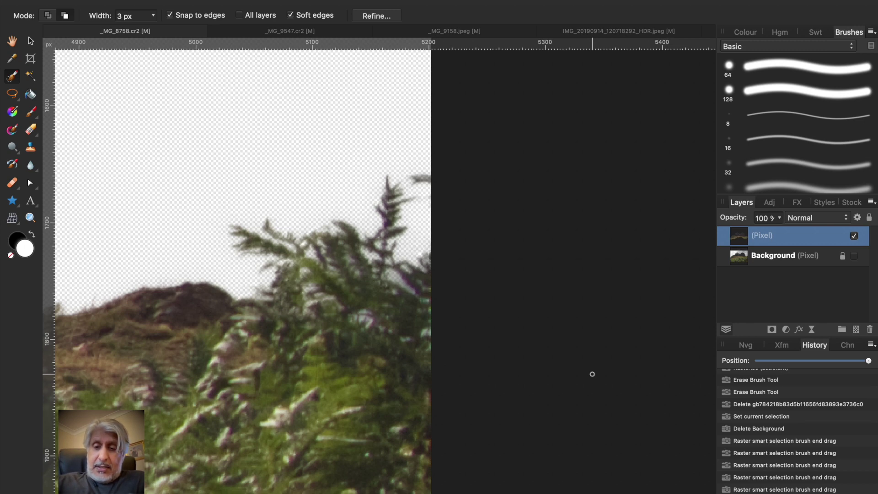
key(super+0)
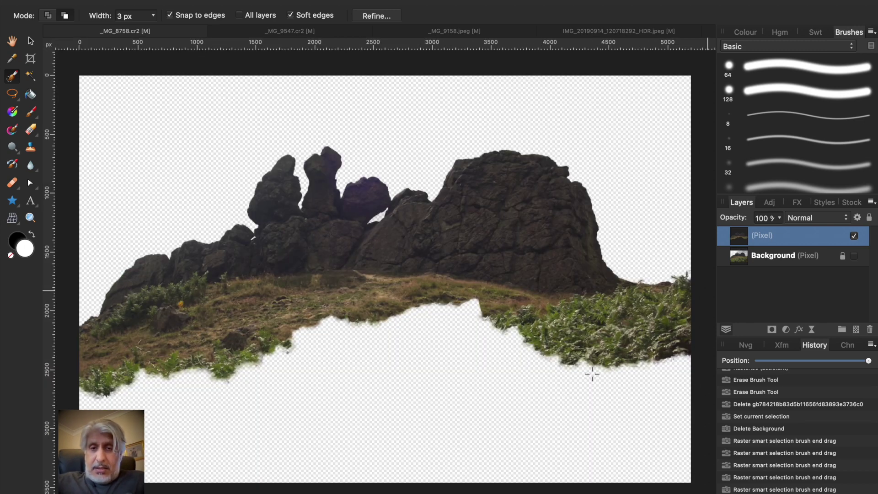
Hide and reshow the Background layer to check the cut-out, then open Pixabay stock.
click(855, 256)
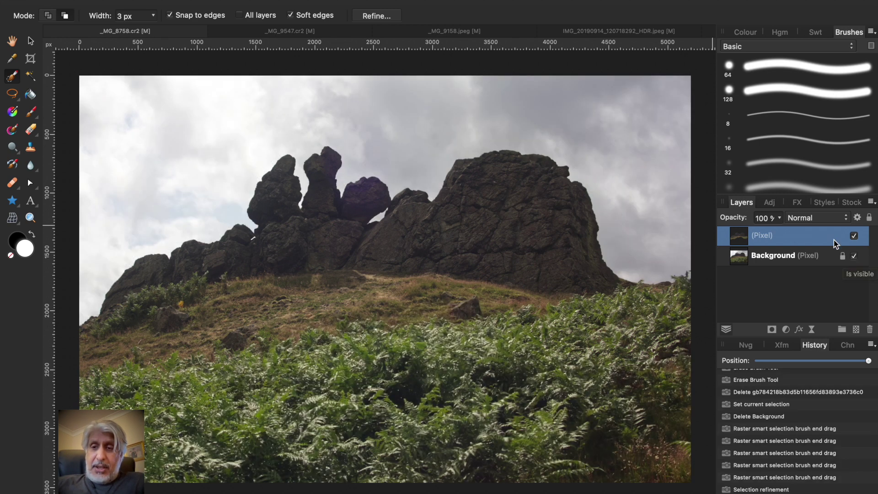
click(855, 257)
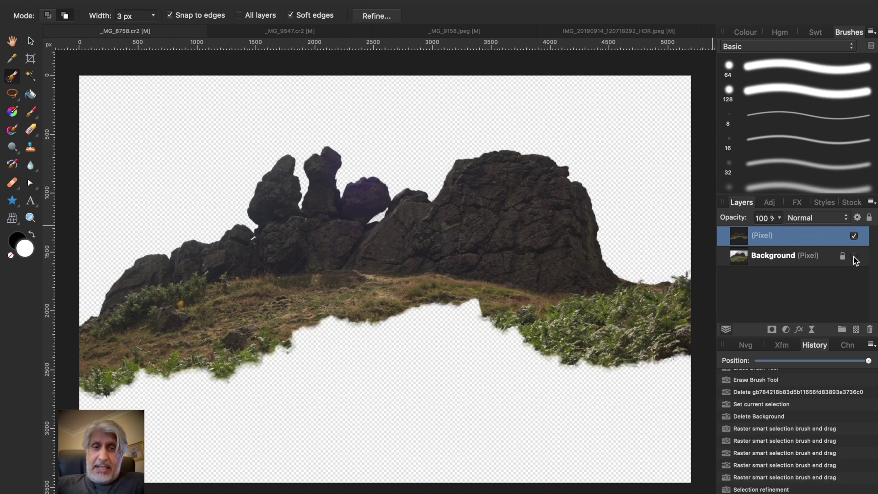
click(855, 257)
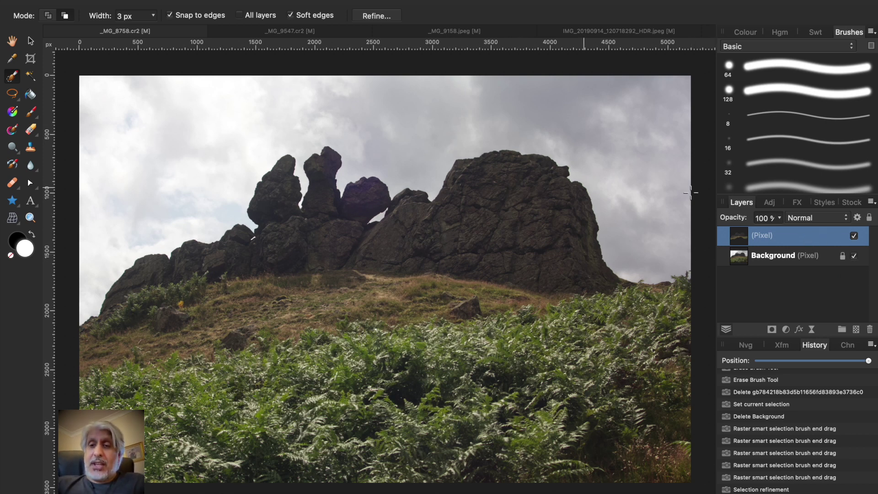
click(849, 202)
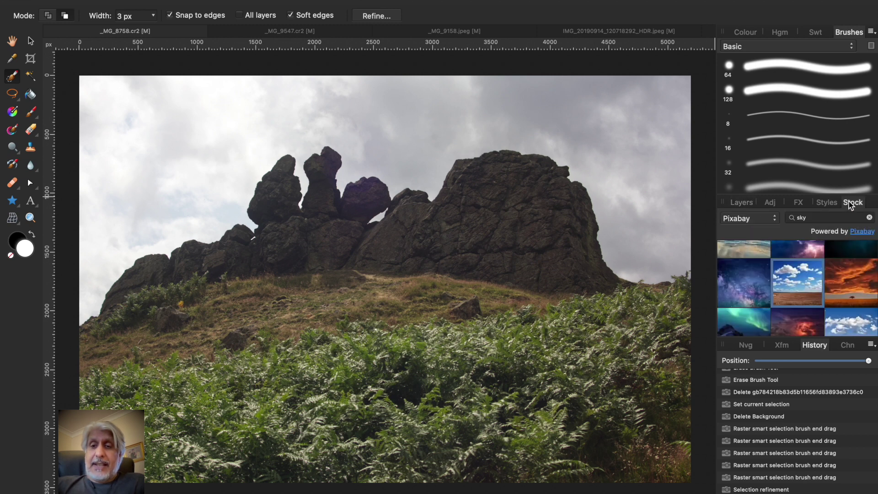
Scroll the Pixabay results and drag the blue cloudy sky image into the document.
scroll(798, 282, down, 10)
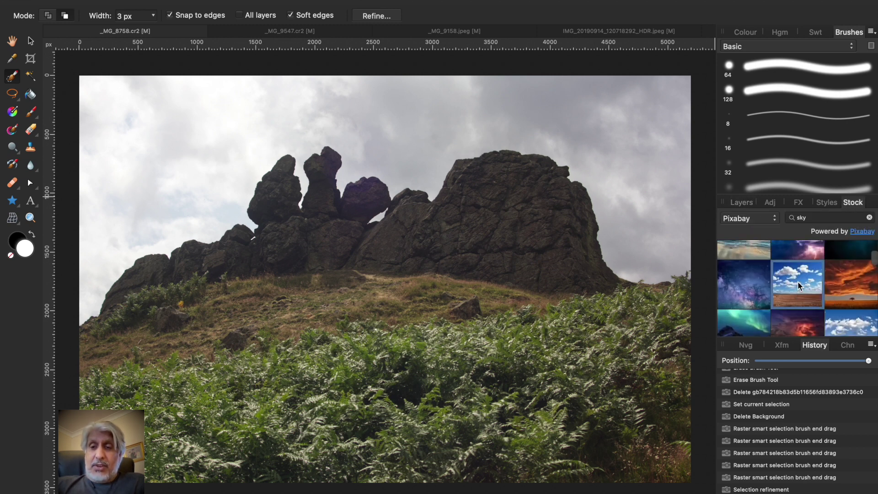
scroll(798, 281, down, 10)
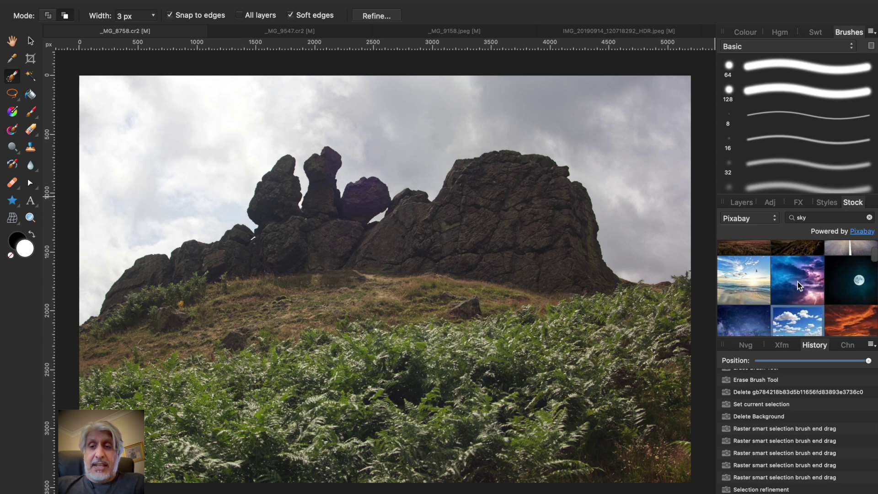
scroll(798, 282, down, 3)
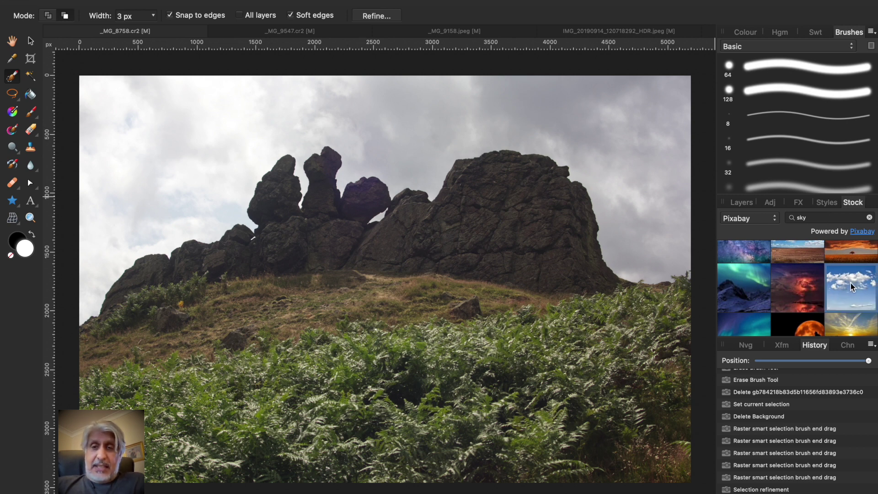
drag(851, 284, 480, 232)
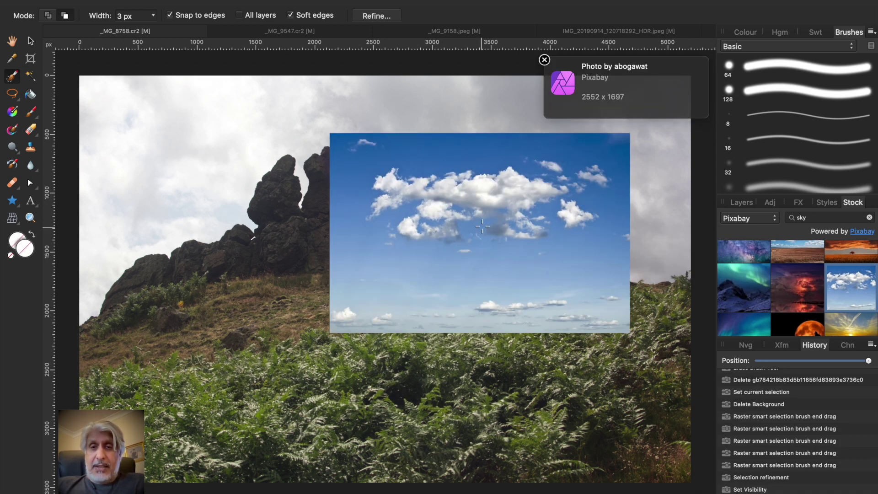
Scale up the placed sky with the Move Tool and shift it down toward the ferns.
click(31, 42)
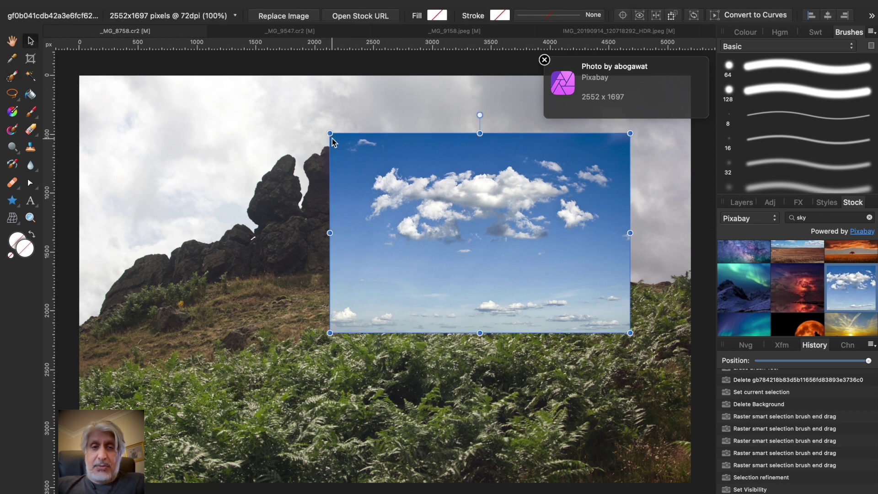
drag(332, 135, 202, 85)
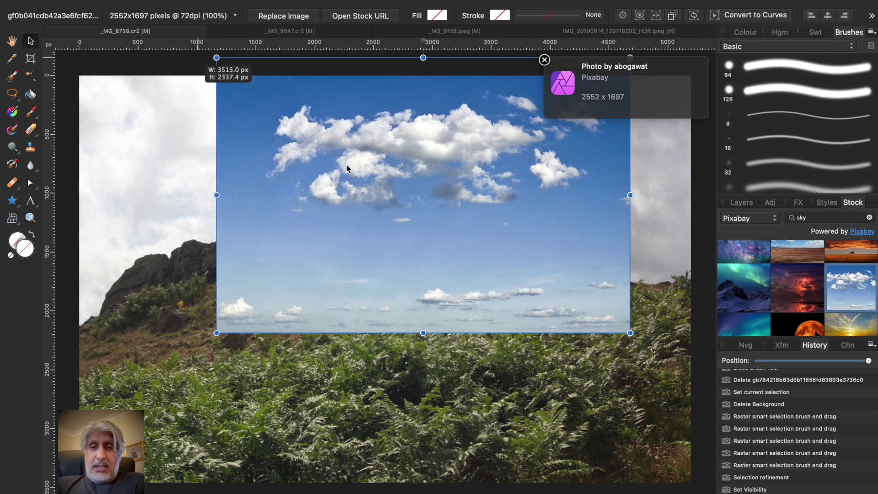
drag(632, 334, 692, 387)
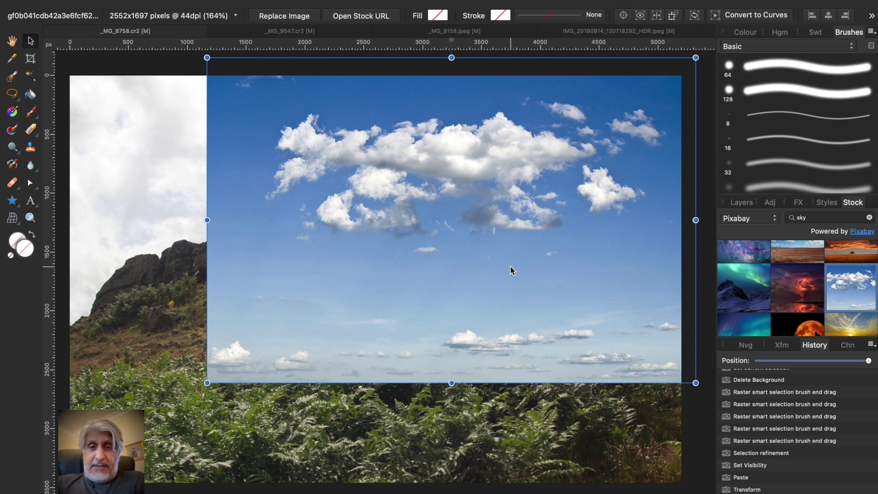
scroll(427, 255, down, 3)
scroll(426, 254, down, 1)
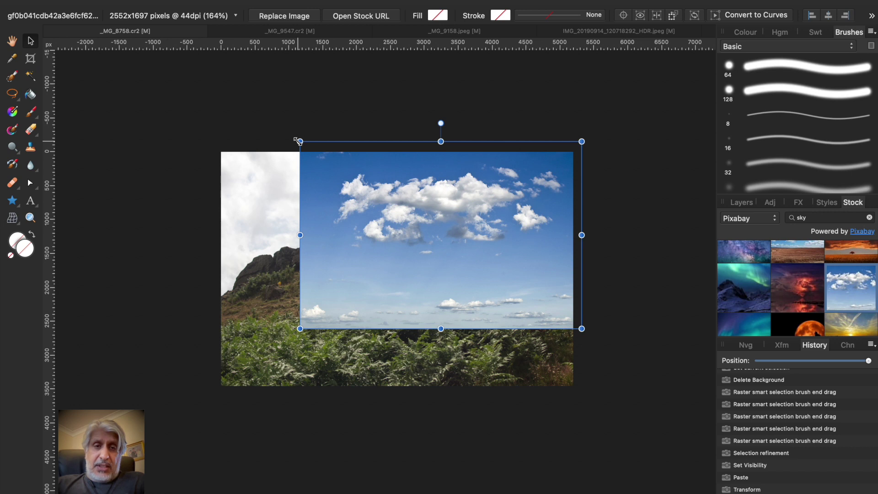
drag(300, 141, 198, 104)
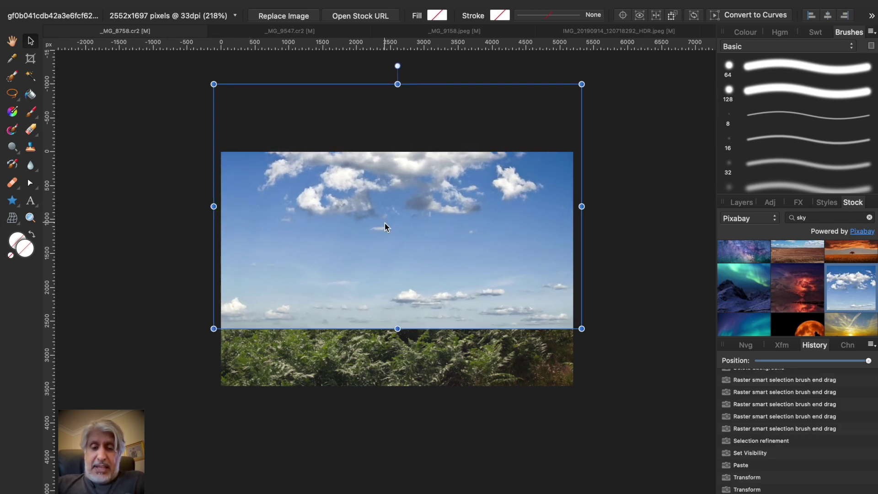
drag(385, 224, 384, 261)
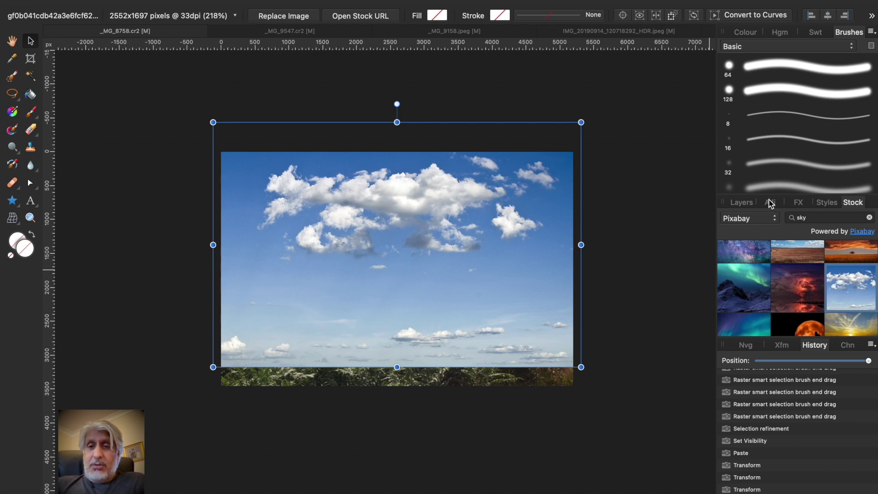
click(741, 203)
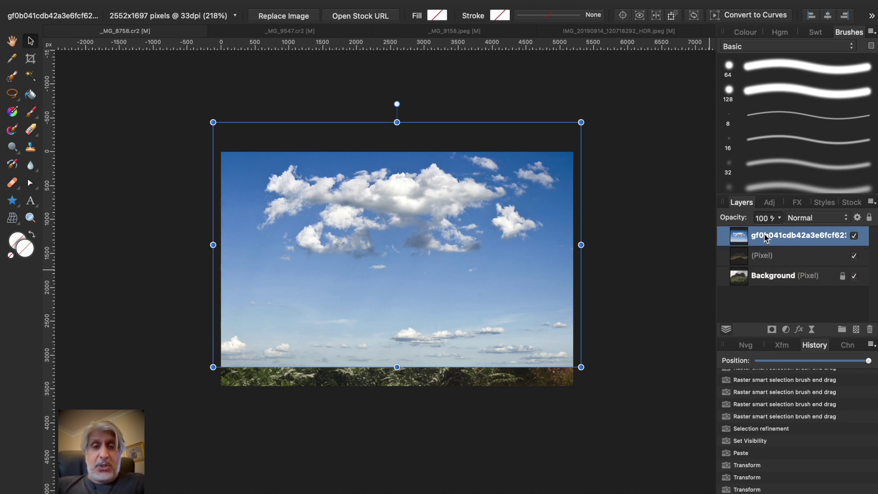
Drag the sky layer below the rock cut-out (Pixel) layer in the Layers panel.
drag(765, 236, 759, 268)
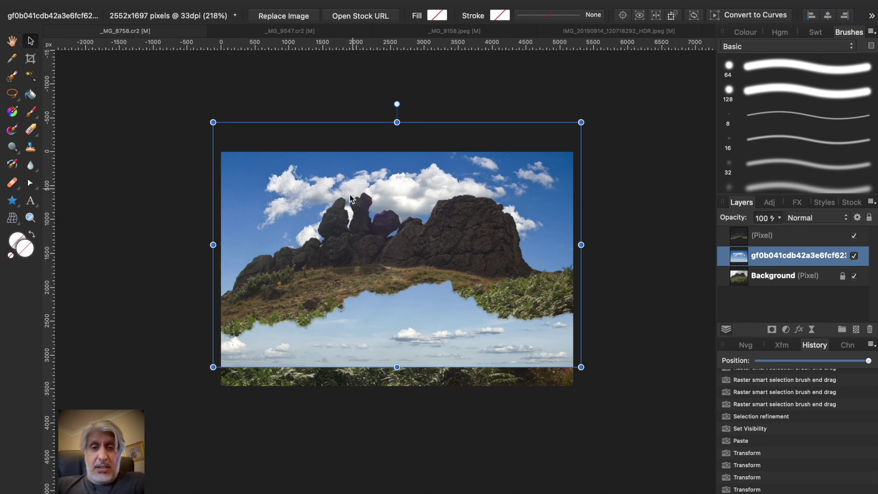
scroll(341, 189, up, 3)
scroll(340, 187, up, 2)
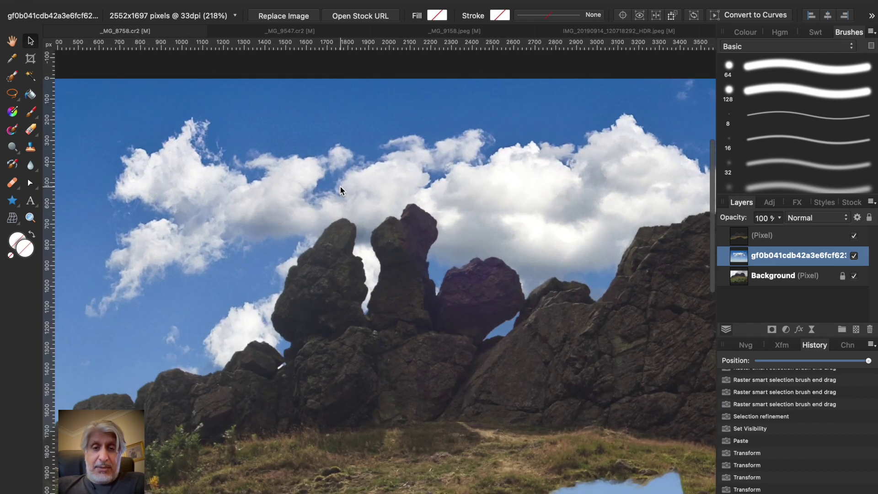
scroll(341, 187, down, 4)
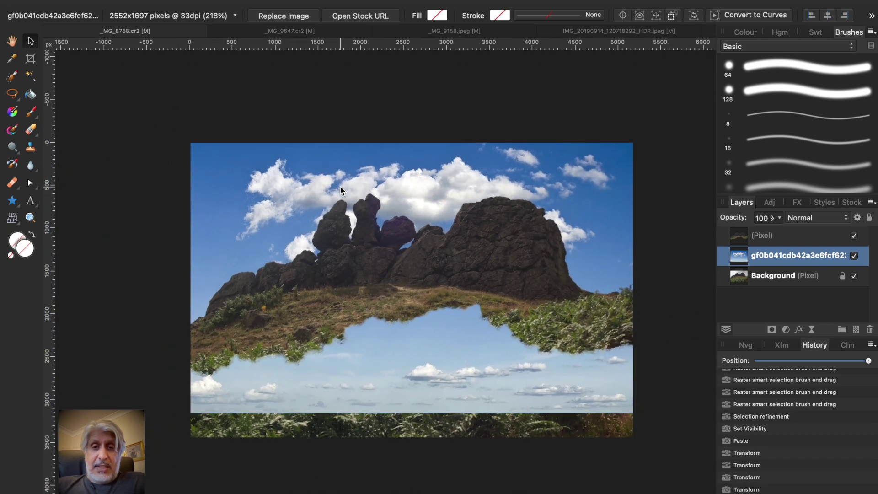
scroll(340, 187, down, 1)
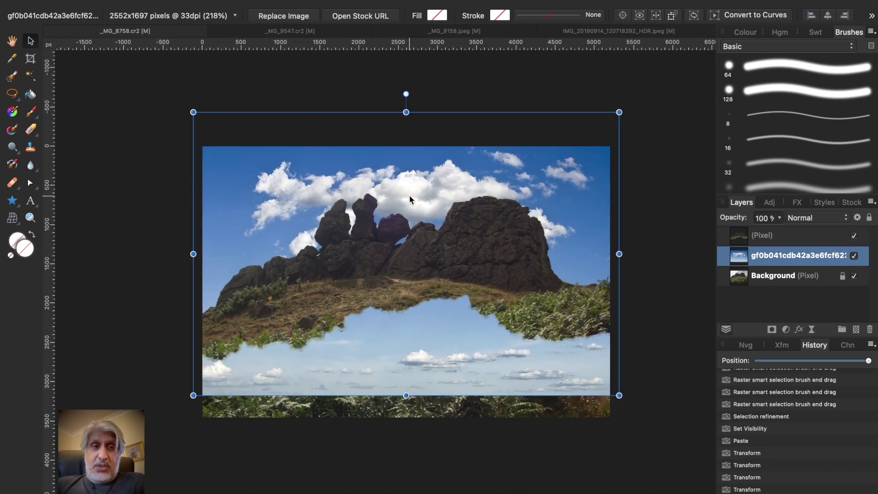
Enlarge and reposition the sky layer so it fills the whole canvas behind the rocks.
double_click(774, 254)
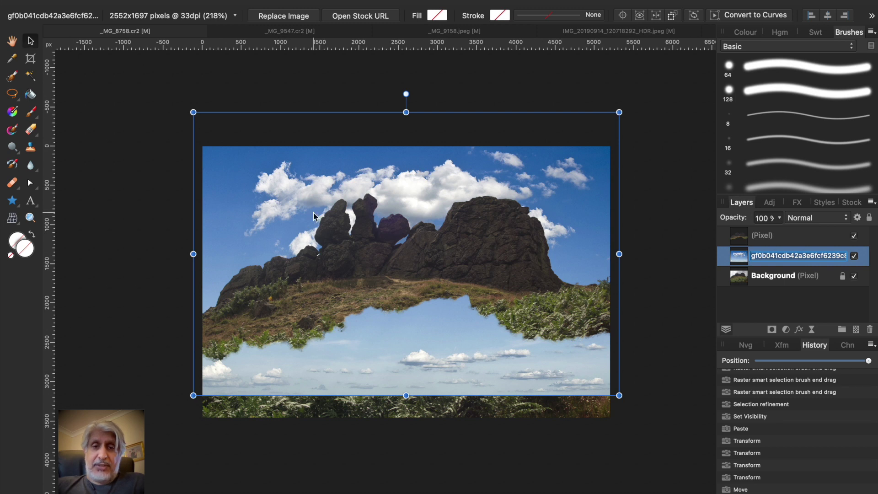
mouse_move(380, 244)
mouse_down()
mouse_move(373, 231)
mouse_move(378, 236)
mouse_up()
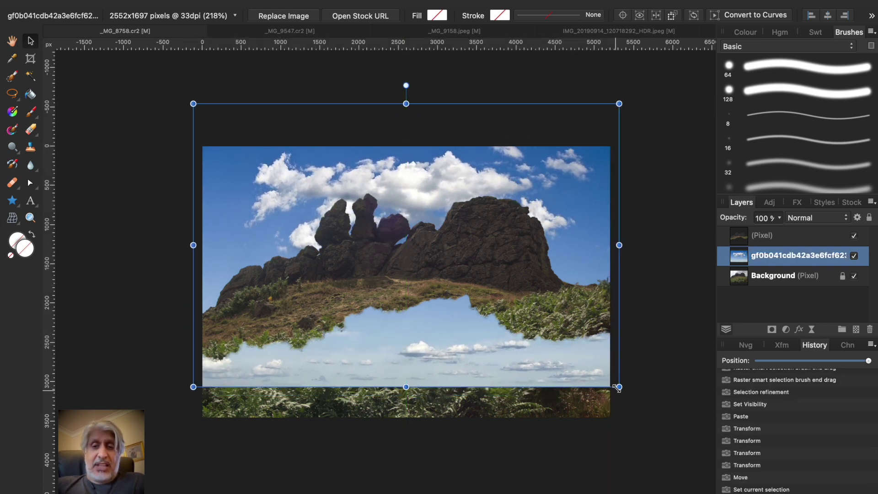
drag(618, 387, 667, 417)
drag(457, 272, 426, 261)
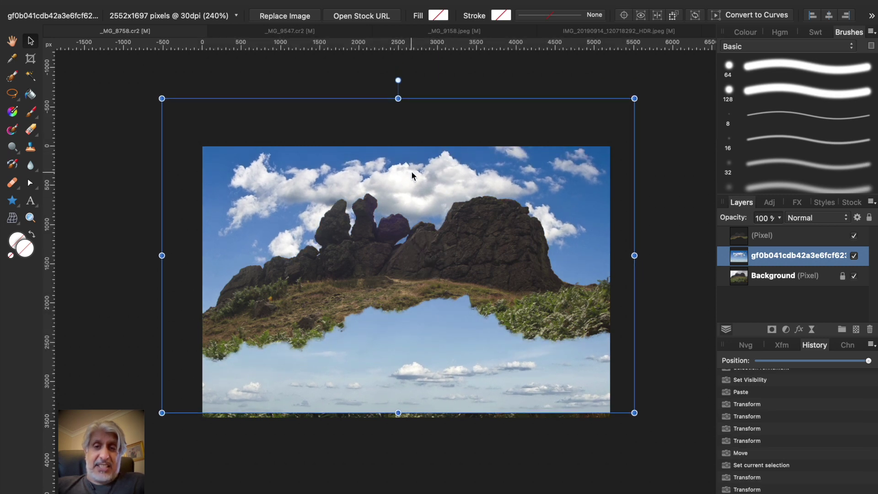
drag(412, 175, 410, 173)
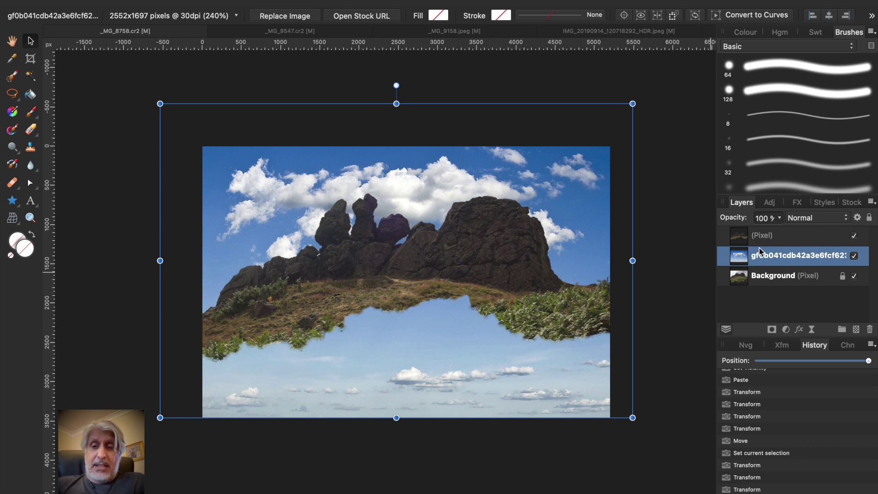
click(771, 237)
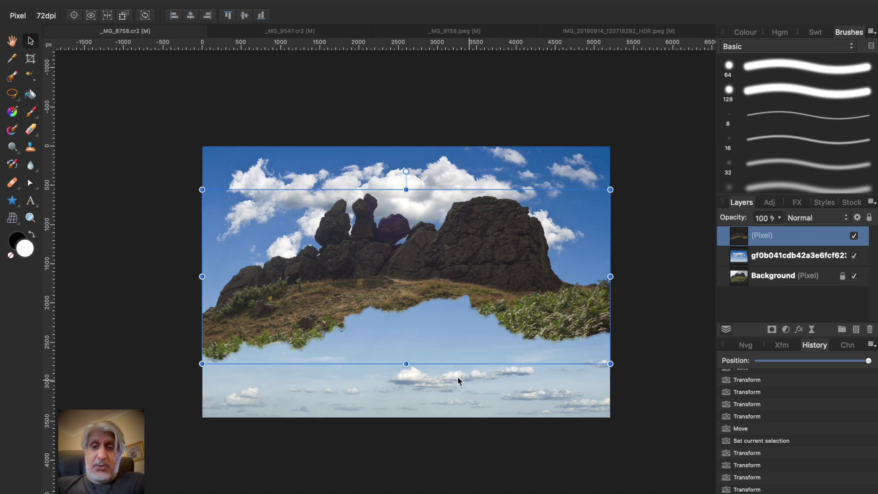
click(763, 259)
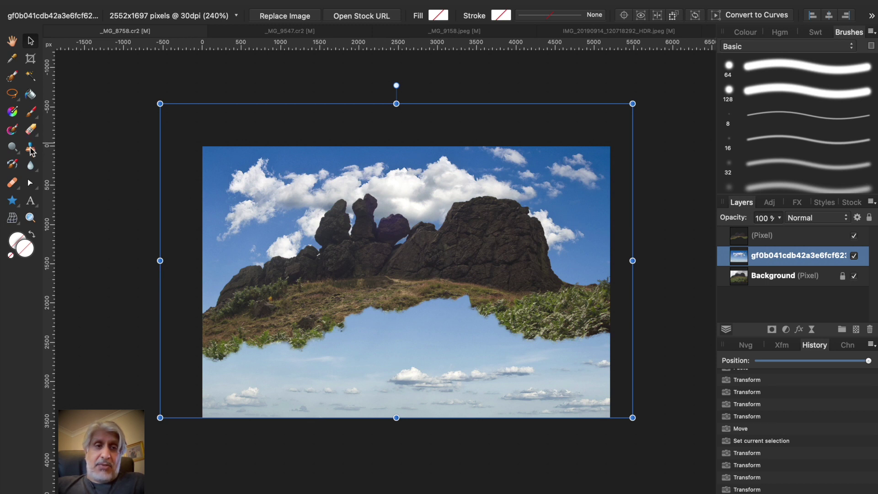
Erase the lower sky with the Erase Brush so the original ferns show through.
click(32, 131)
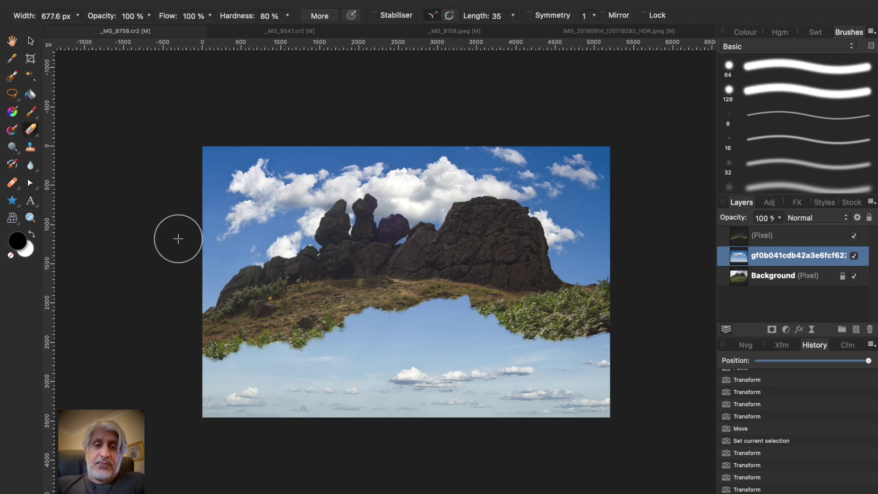
mouse_move(513, 345)
mouse_down()
mouse_move(592, 342)
mouse_move(543, 349)
mouse_move(545, 358)
mouse_move(601, 374)
mouse_move(580, 372)
mouse_move(547, 407)
mouse_move(604, 415)
mouse_move(609, 397)
mouse_move(519, 377)
mouse_move(528, 363)
mouse_move(496, 310)
mouse_move(457, 302)
mouse_move(440, 321)
mouse_up()
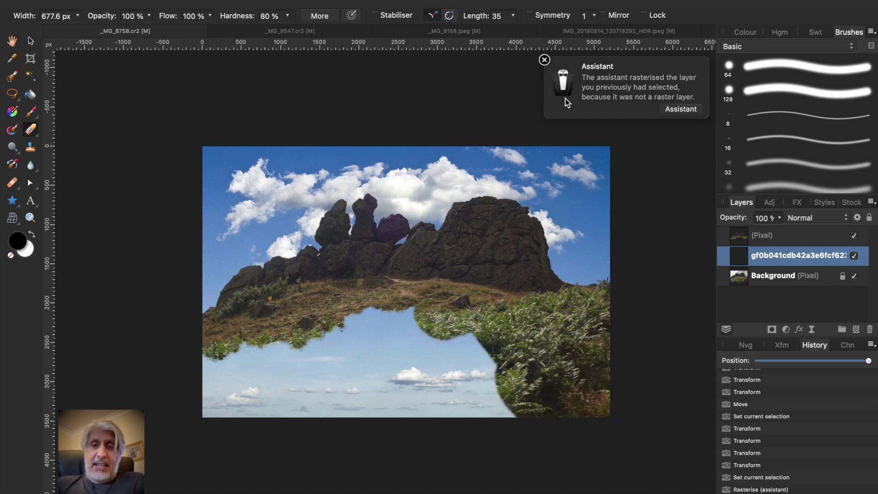
click(544, 60)
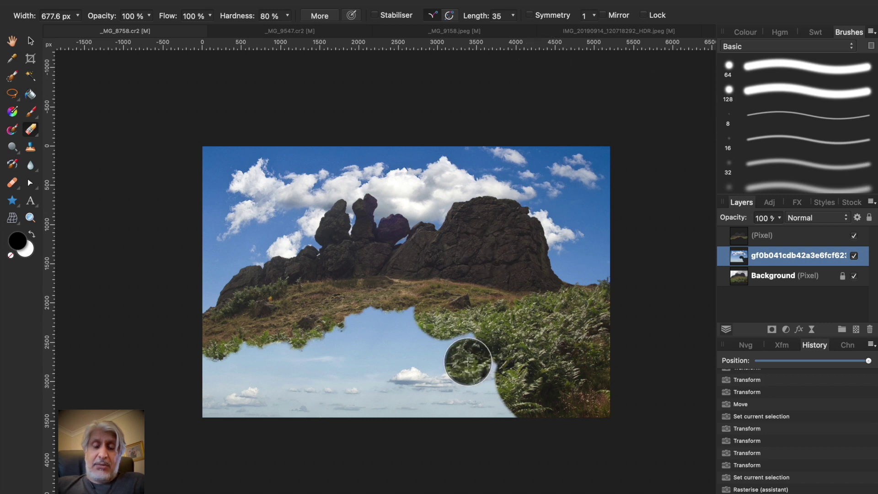
mouse_move(471, 340)
mouse_down()
mouse_move(395, 331)
mouse_move(400, 326)
mouse_move(353, 334)
mouse_move(422, 367)
mouse_move(502, 370)
mouse_move(479, 367)
mouse_move(453, 395)
mouse_move(461, 411)
mouse_move(493, 409)
mouse_move(390, 390)
mouse_move(388, 401)
mouse_move(311, 396)
mouse_move(301, 348)
mouse_move(323, 350)
mouse_move(191, 358)
mouse_move(239, 366)
mouse_move(204, 382)
mouse_move(260, 390)
mouse_move(195, 410)
mouse_move(281, 404)
mouse_move(221, 409)
mouse_move(310, 390)
mouse_up()
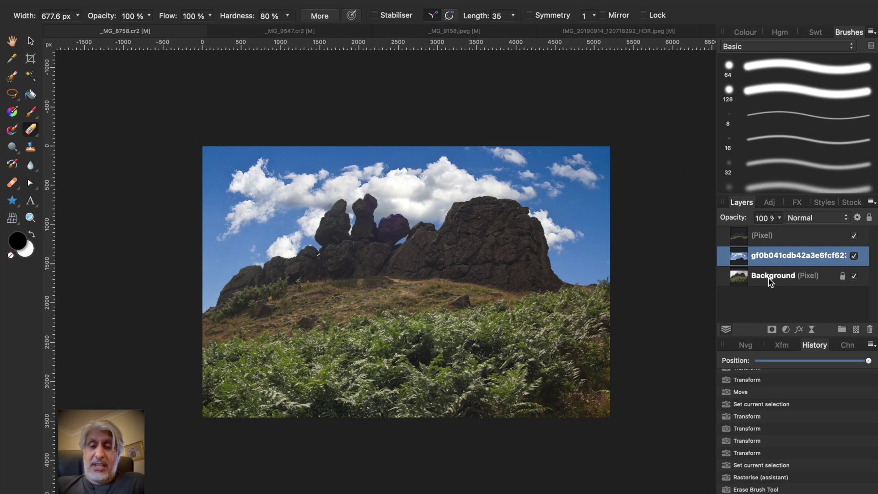
click(855, 236)
click(854, 276)
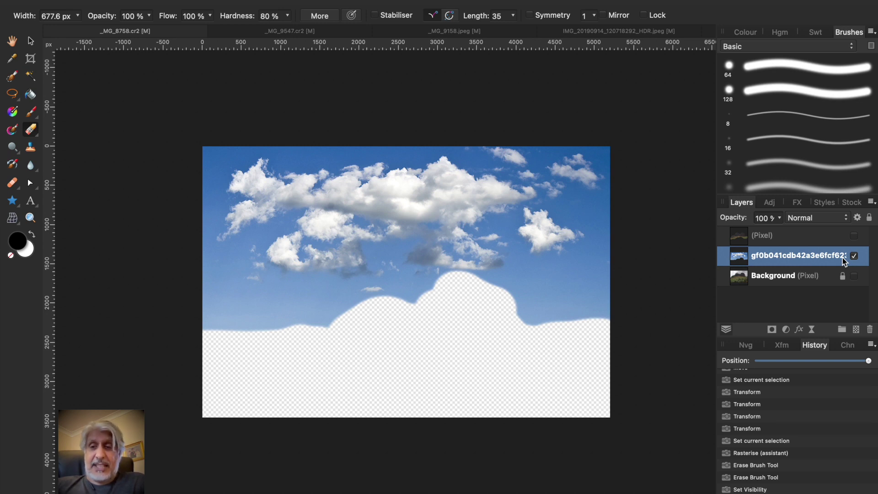
click(854, 235)
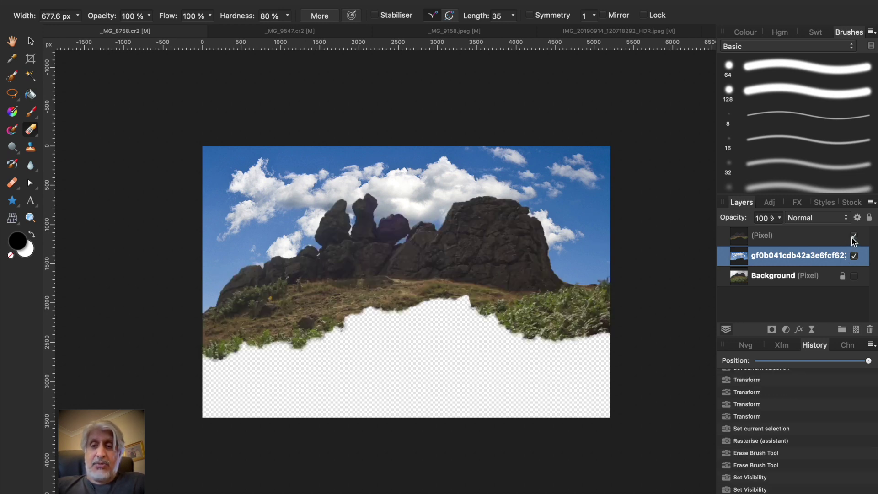
click(854, 276)
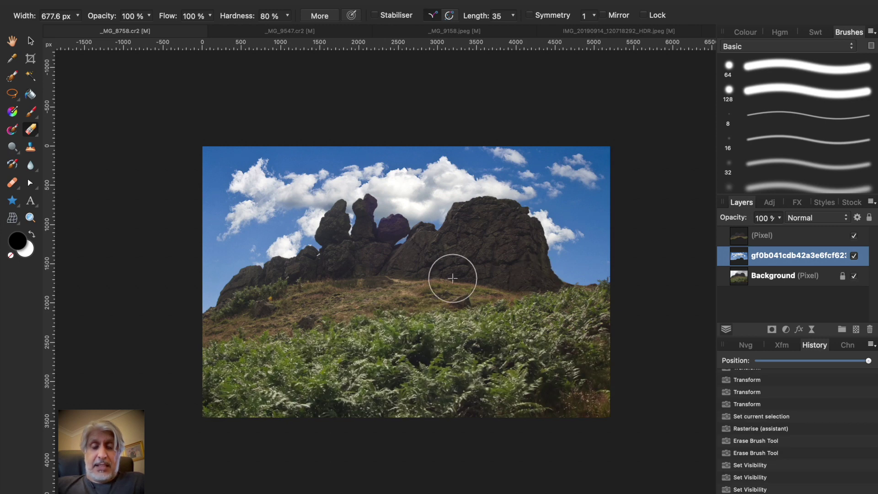
scroll(439, 277, up, 3)
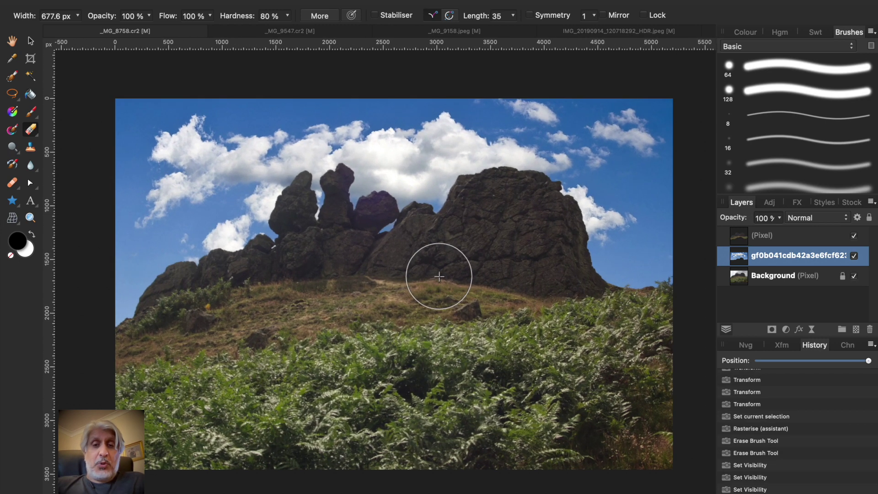